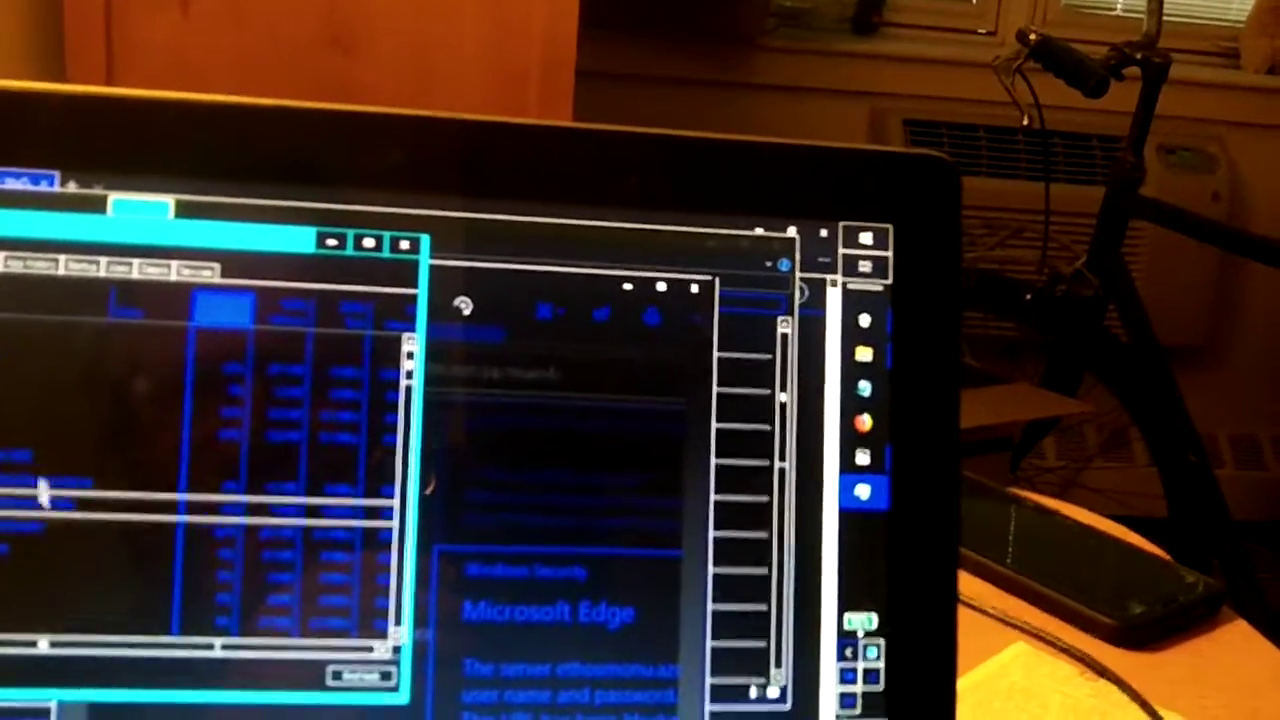
- Select the runaway Firefox browser task in Task Manager's process list
left_click(22, 368)
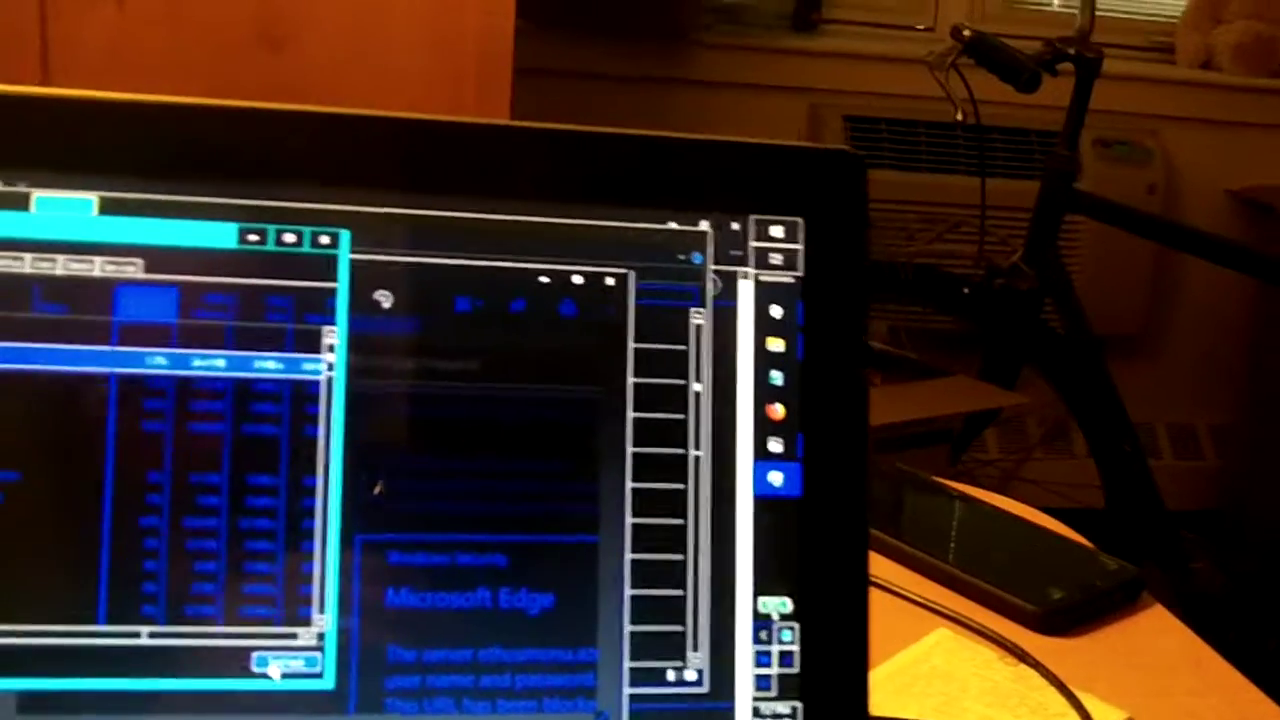